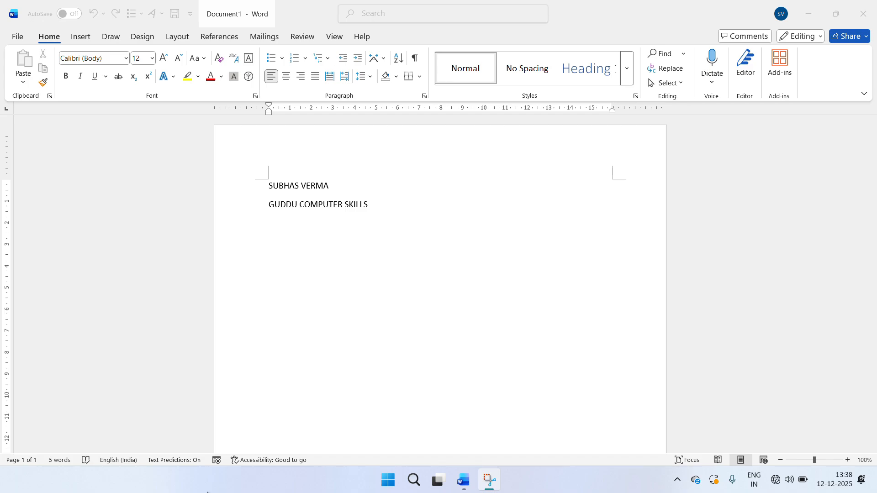
# Make the name on the first line bold and increase its font size to 18.
pyautogui.click(330, 184)
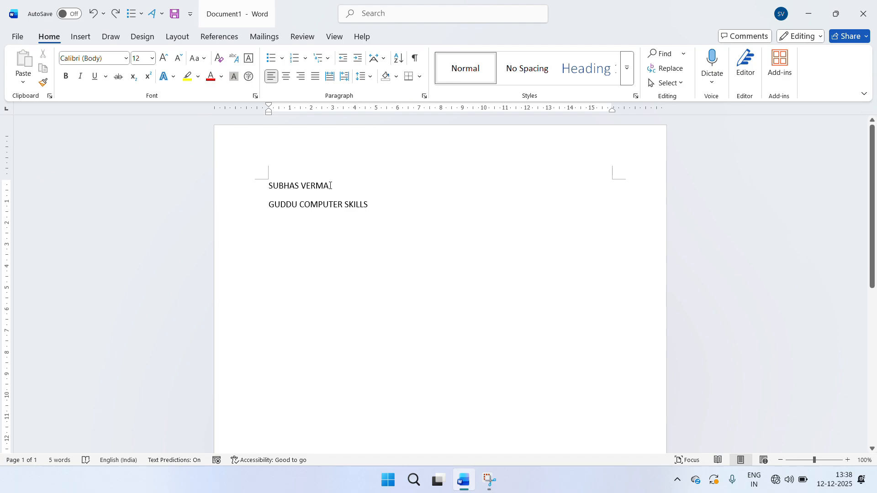
pyautogui.moveTo(329, 187); pyautogui.dragTo(269, 189)
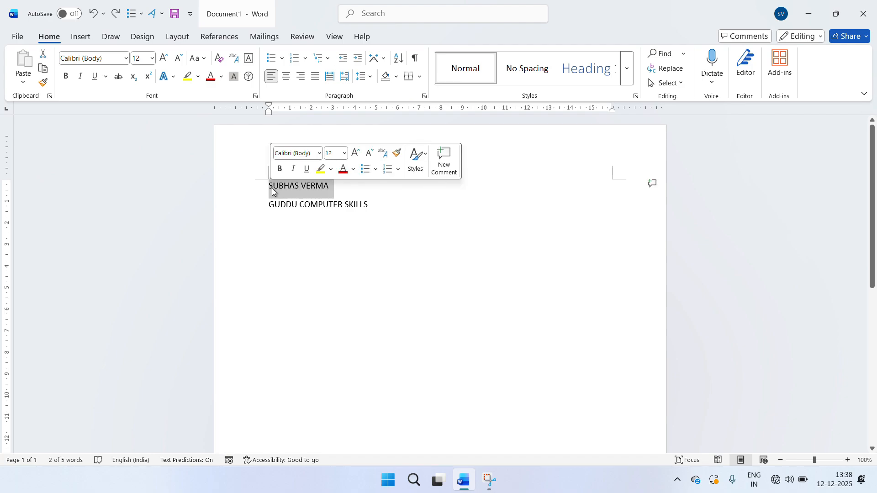
pyautogui.click(66, 76)
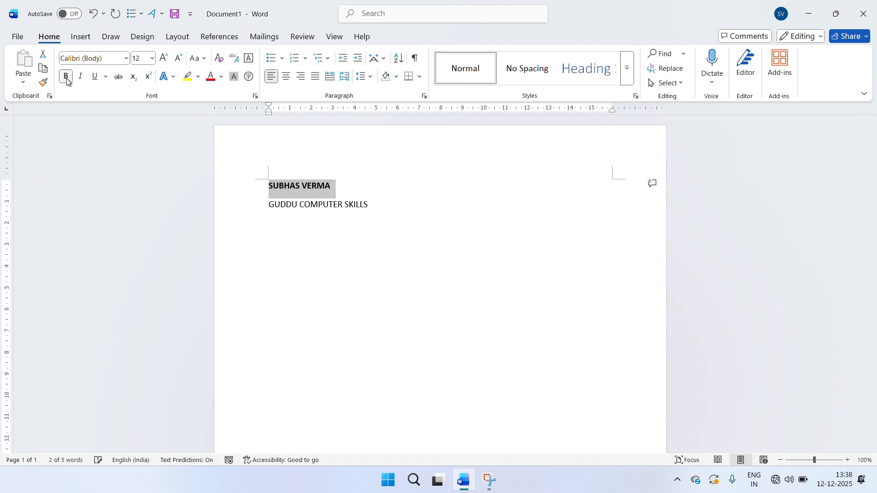
pyautogui.click(162, 62)
pyautogui.click(162, 62)
pyautogui.click(162, 62)
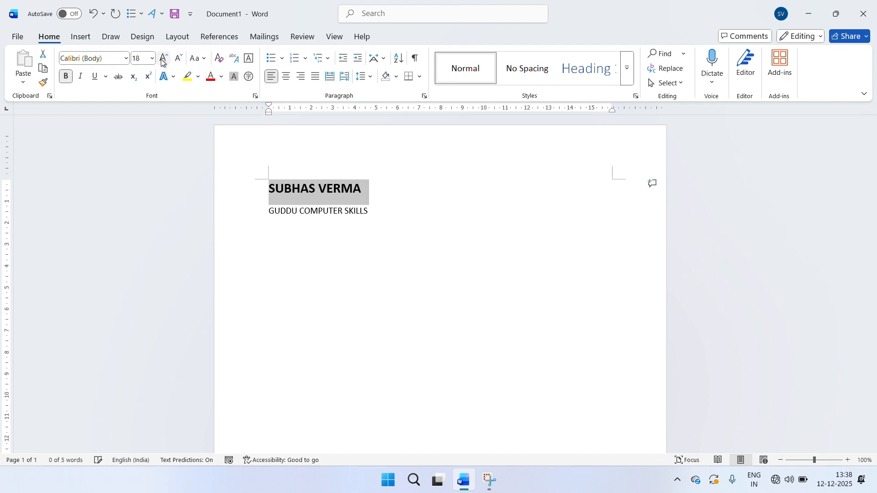
# Format the name on the first line with red font colour, an underline and yellow highlighting.
pyautogui.click(223, 78)
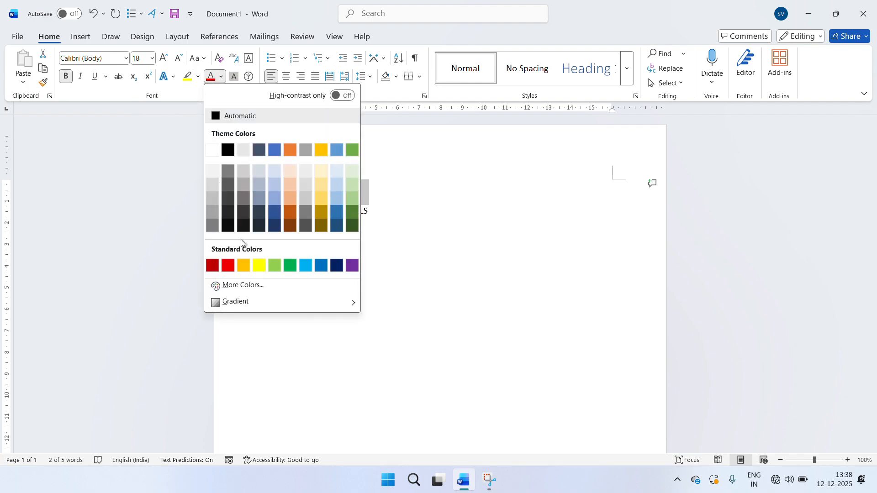
pyautogui.click(228, 265)
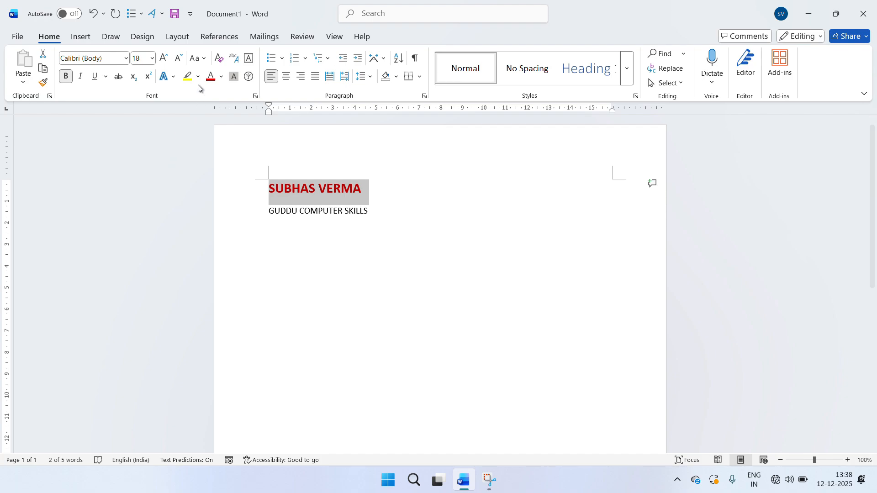
pyautogui.click(93, 80)
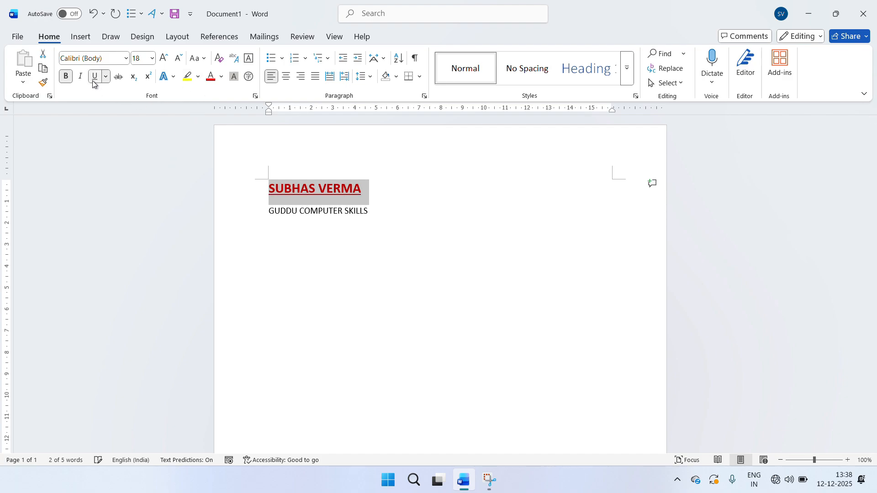
pyautogui.click(186, 78)
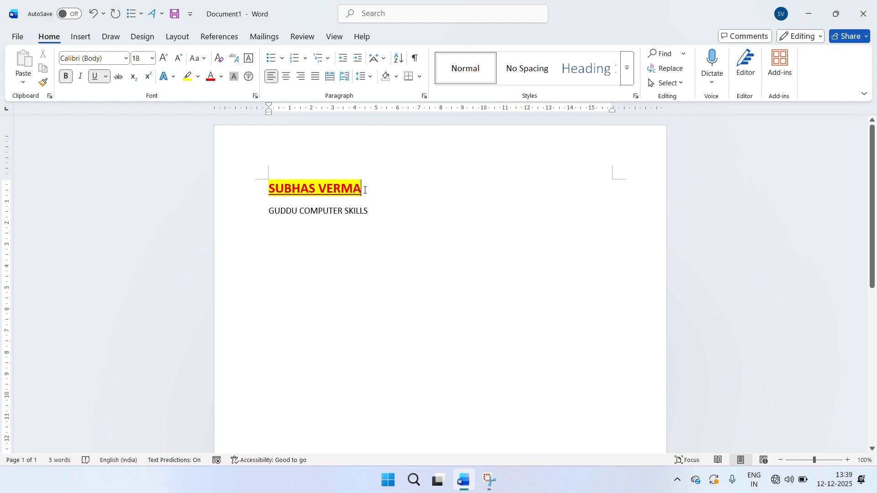
# Copy the first line's formatting onto the GUDDU COMPUTER SKILLS line with Format Painter.
pyautogui.moveTo(366, 190); pyautogui.dragTo(178, 183)
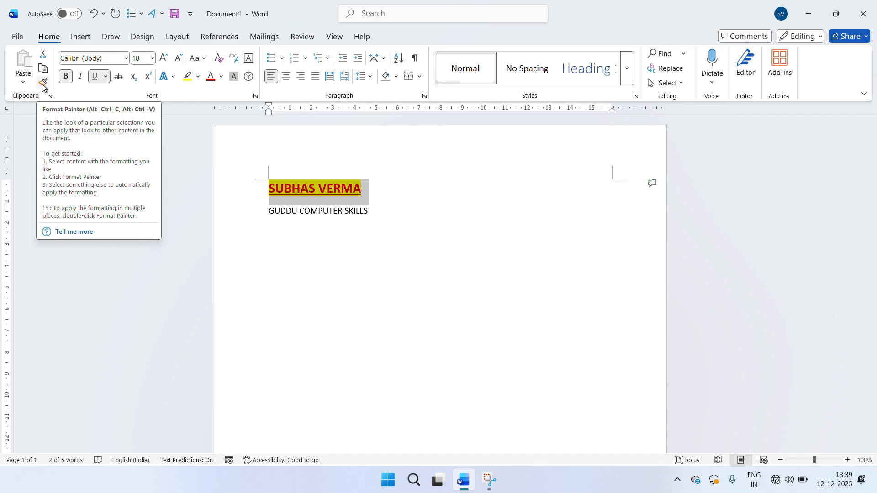
pyautogui.click(42, 84)
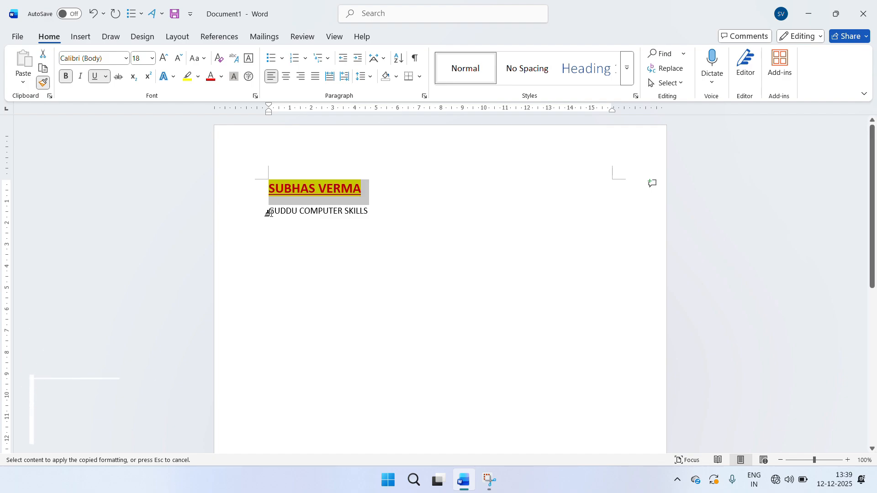
pyautogui.moveTo(270, 213); pyautogui.dragTo(368, 215)
pyautogui.click(462, 274)
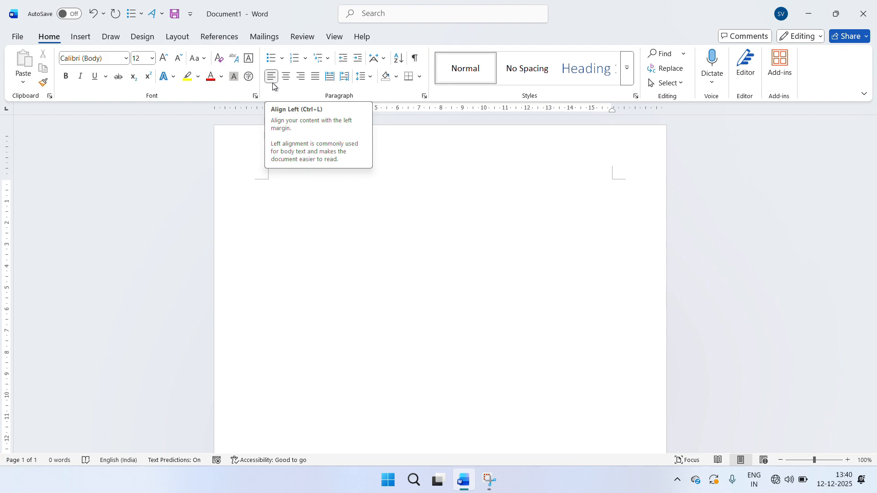
# Generate sample paragraphs in the blank document by entering =rand().
pyautogui.click(309, 183)
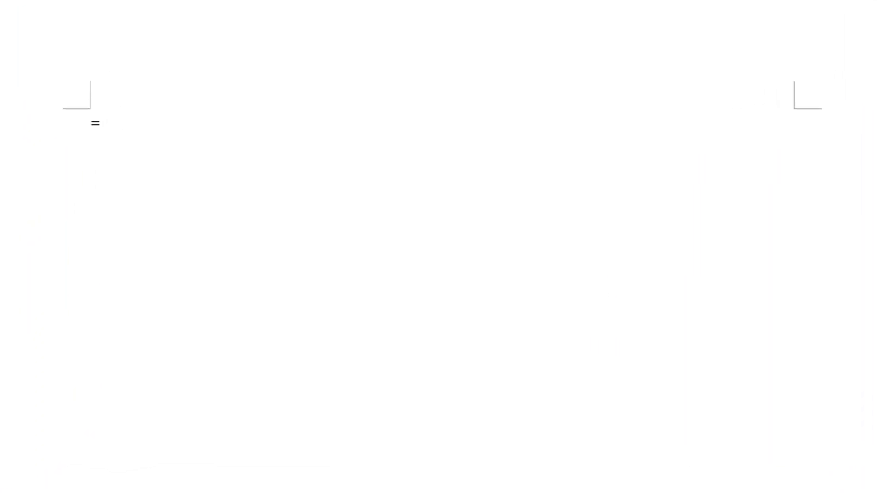
pyautogui.write('rand(')
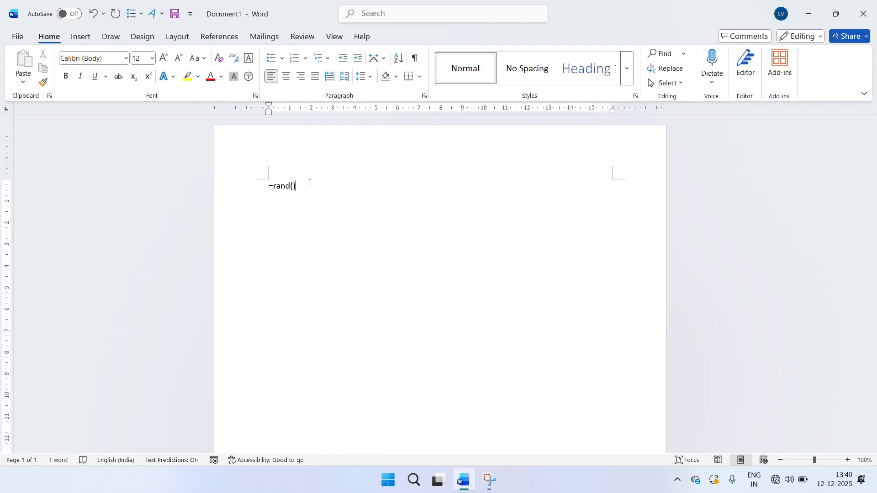
pyautogui.press('Return')
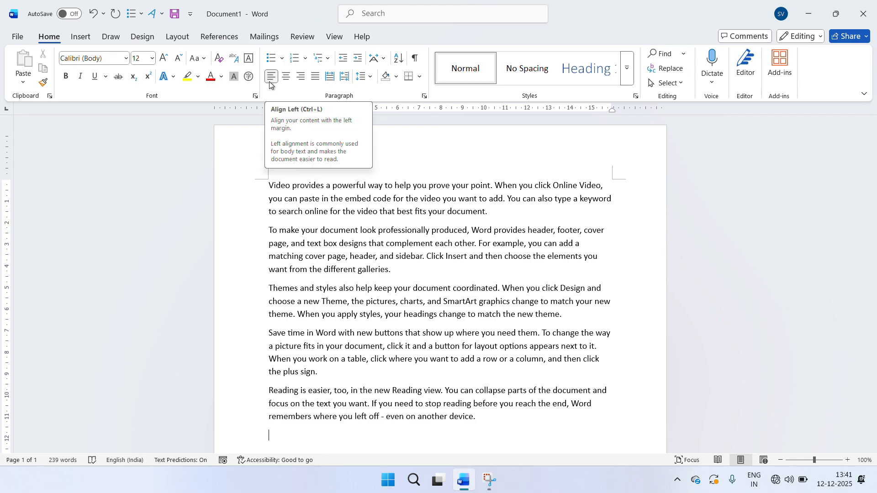
# Select all the sample paragraphs, justify them, and set them back to left alignment.
pyautogui.hotkey('ctrl', 'l')
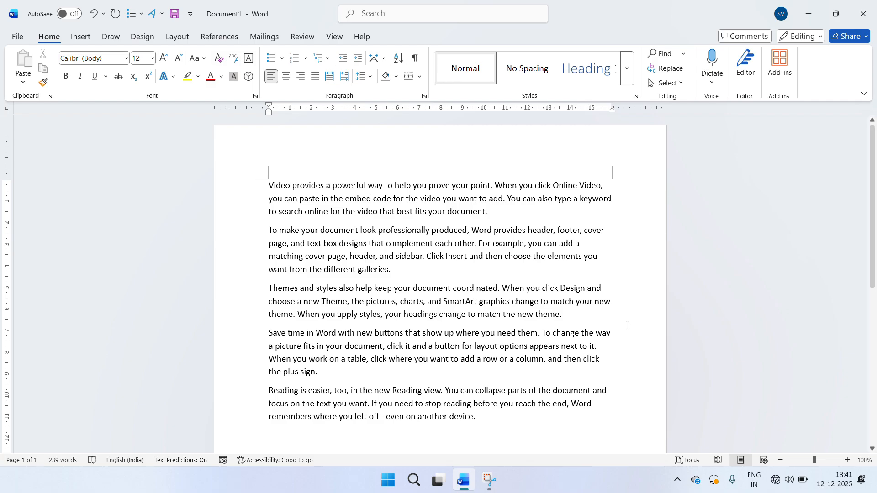
pyautogui.click(490, 416)
pyautogui.moveTo(490, 416); pyautogui.dragTo(279, 140)
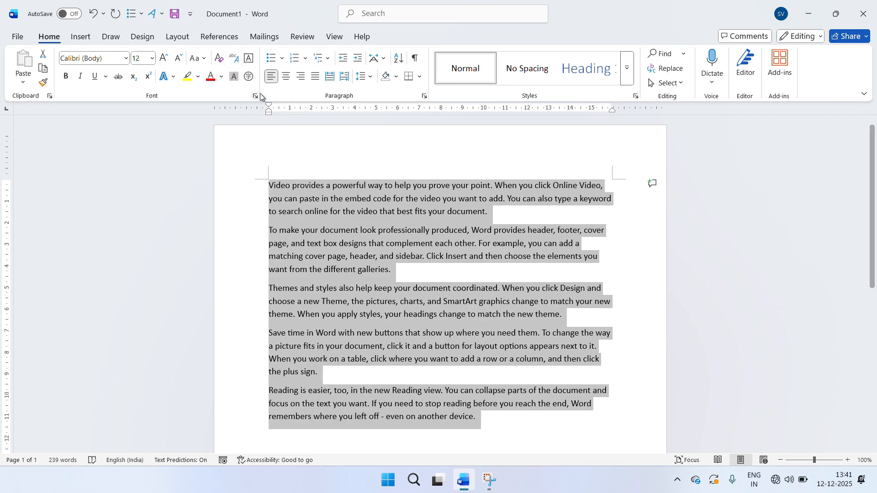
pyautogui.hotkey('ctrl', 'j')
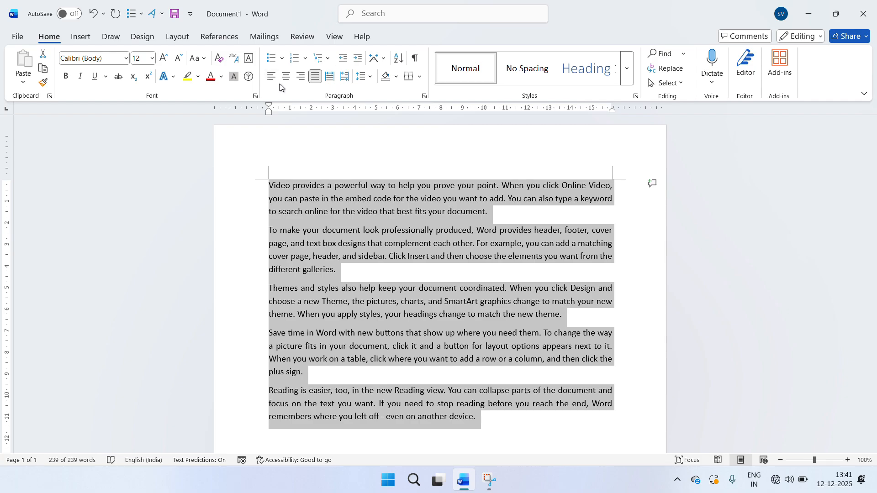
pyautogui.click(272, 81)
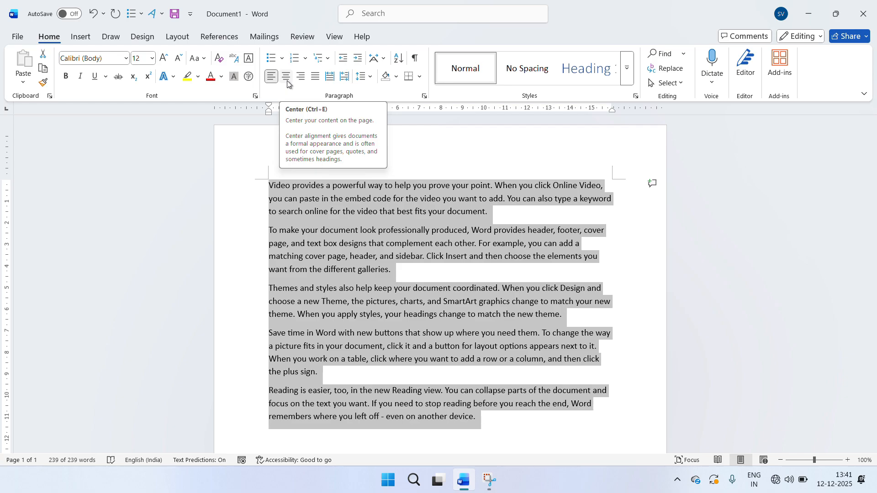
# Center the selected sample paragraphs and change them to right alignment.
pyautogui.hotkey('ctrl', 'e')
pyautogui.click(288, 79)
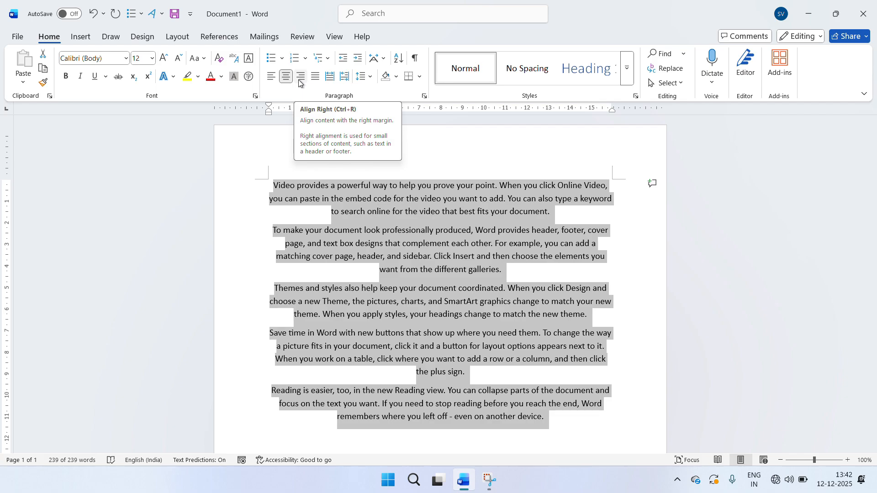
pyautogui.hotkey('ctrl', 'r')
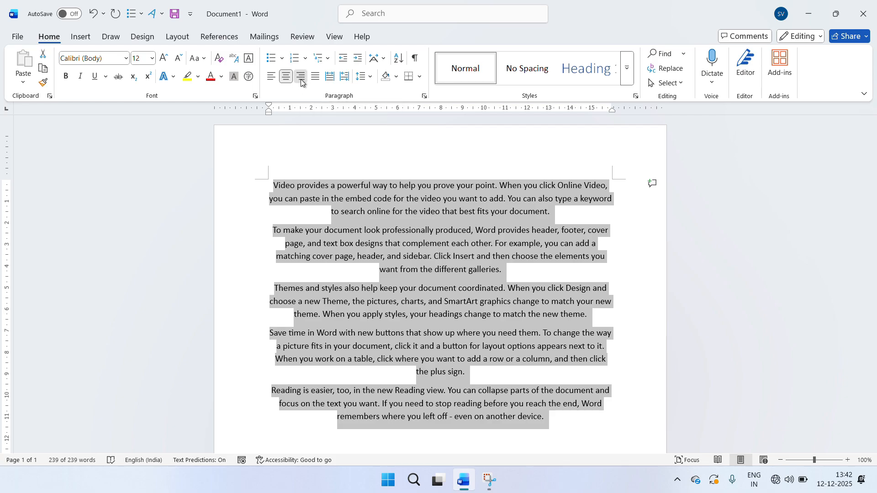
pyautogui.click(302, 77)
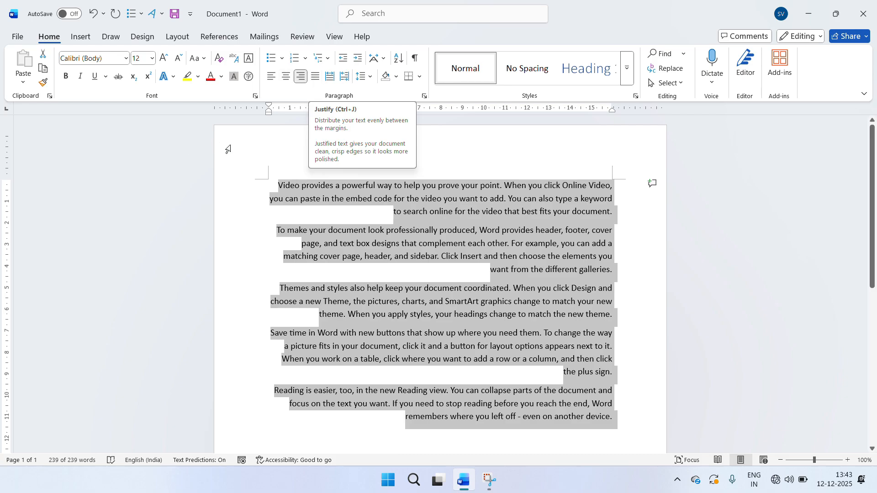
# Reselect all five sample paragraphs and justify them between the margins.
pyautogui.moveTo(278, 178); pyautogui.dragTo(285, 391)
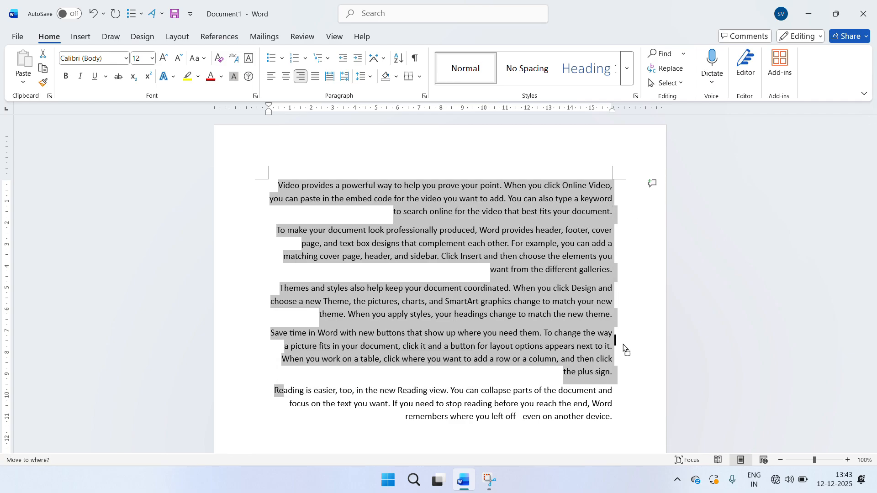
pyautogui.click(622, 363)
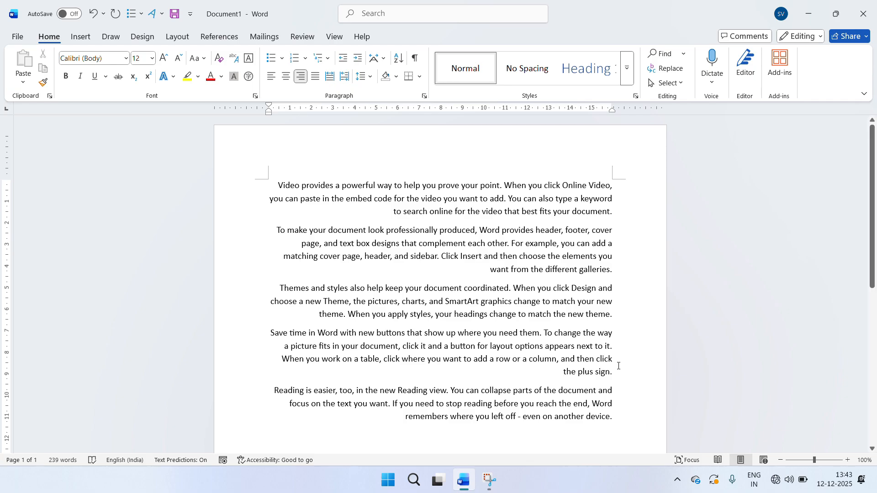
pyautogui.moveTo(612, 415); pyautogui.dragTo(652, 182)
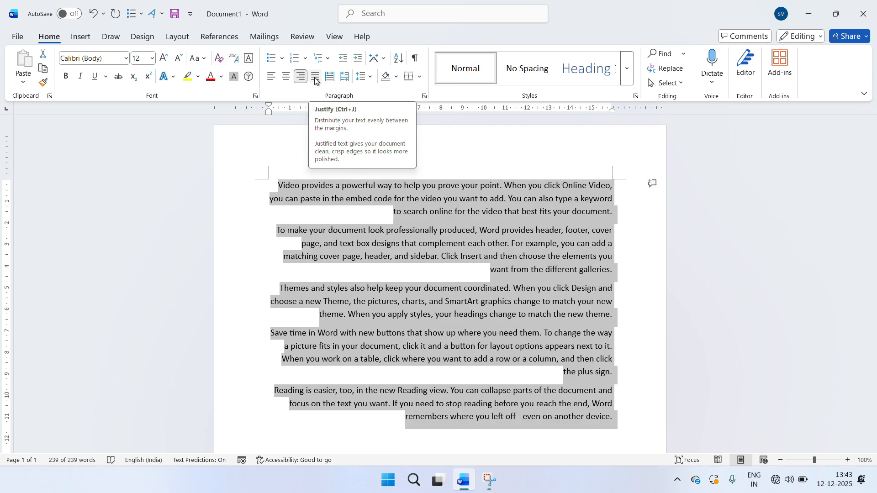
pyautogui.click(315, 77)
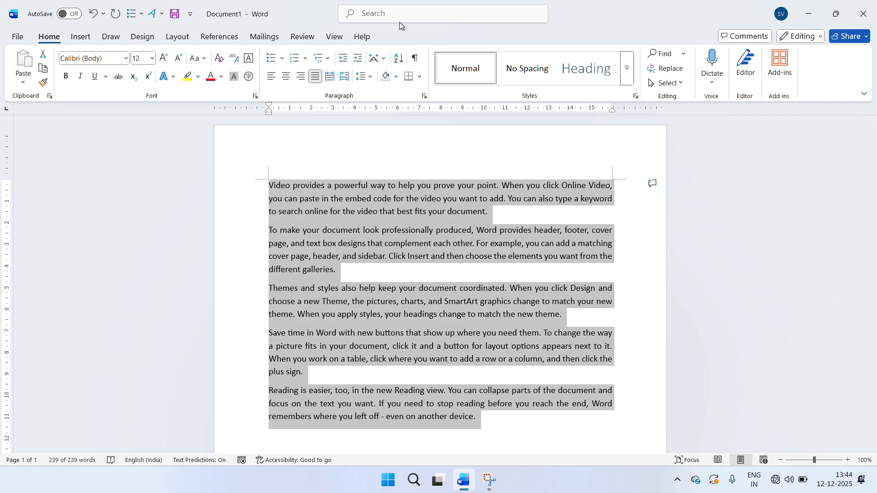
# Set the line spacing of the selected paragraphs to 1.0 and change it to 1.15.
pyautogui.click(368, 79)
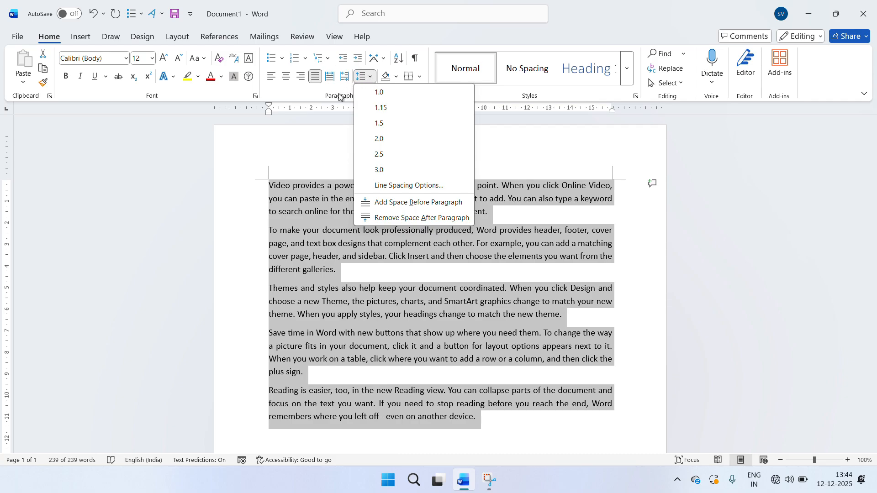
pyautogui.click(379, 98)
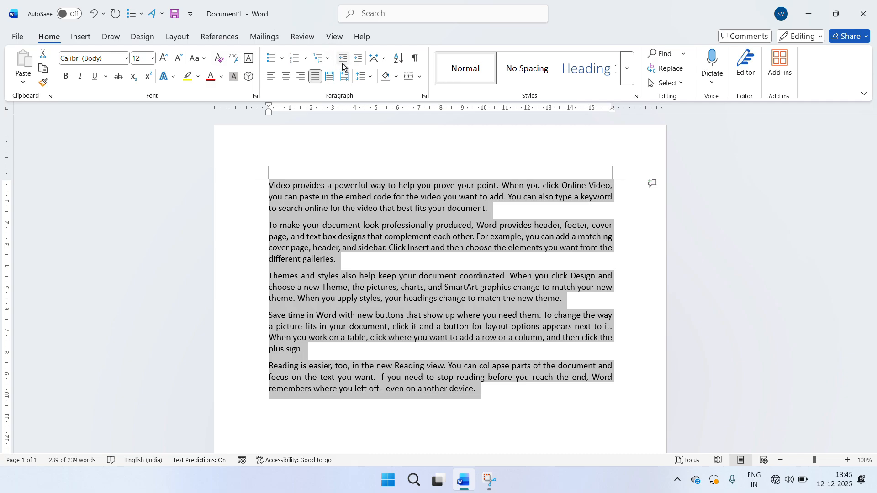
pyautogui.click(365, 76)
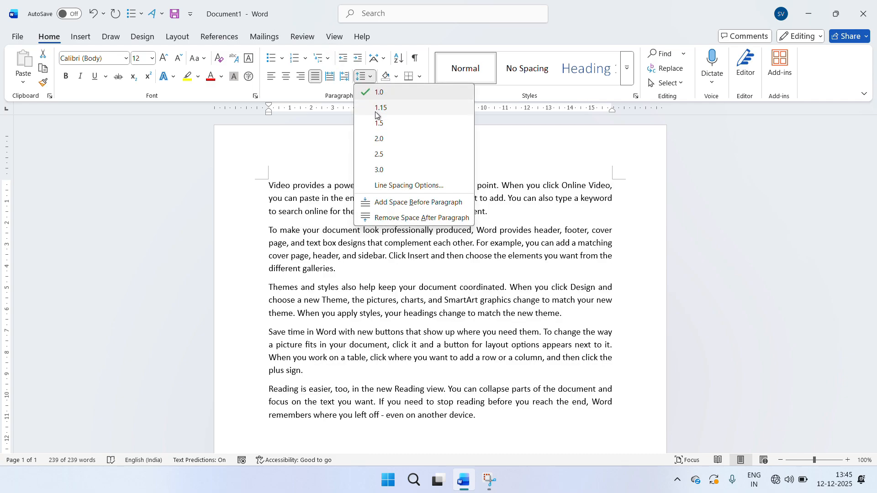
pyautogui.click(376, 111)
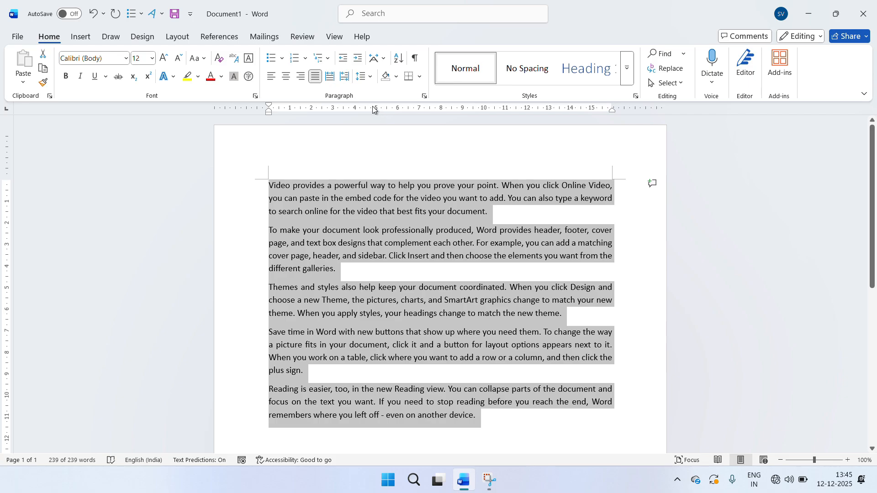
pyautogui.click(371, 77)
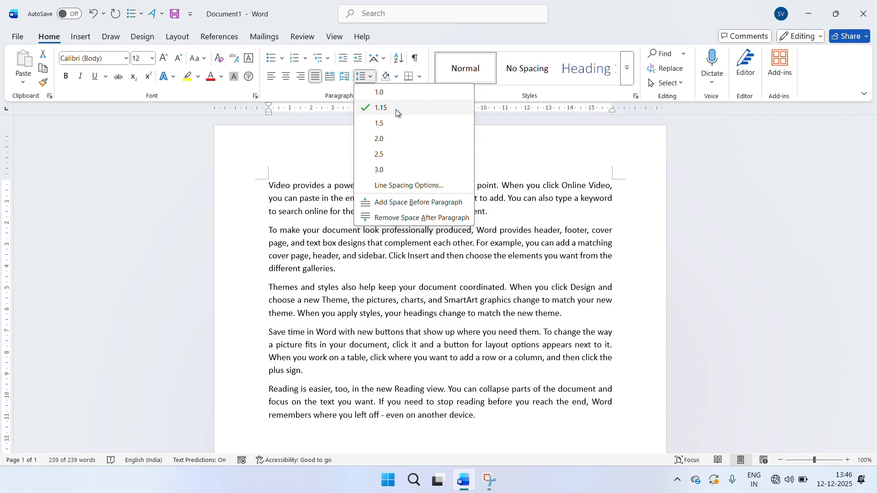
pyautogui.press('Escape')
pyautogui.hotkey('ctrl', 'a')
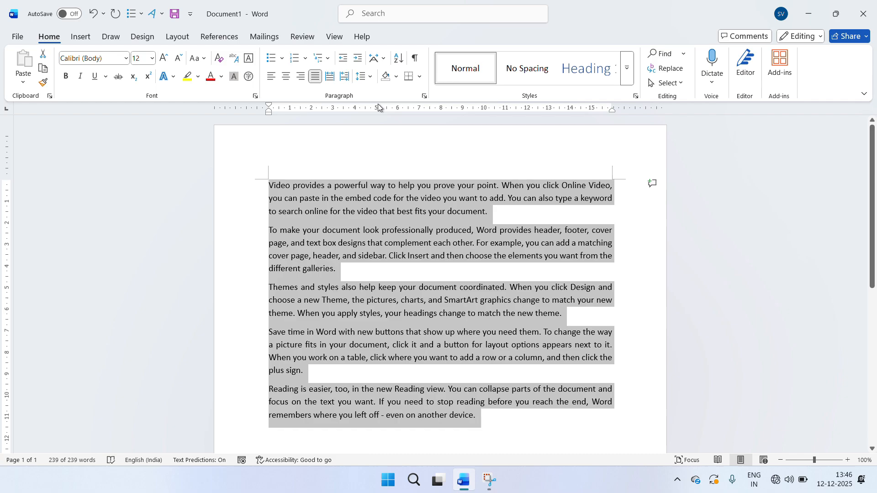
pyautogui.click(370, 78)
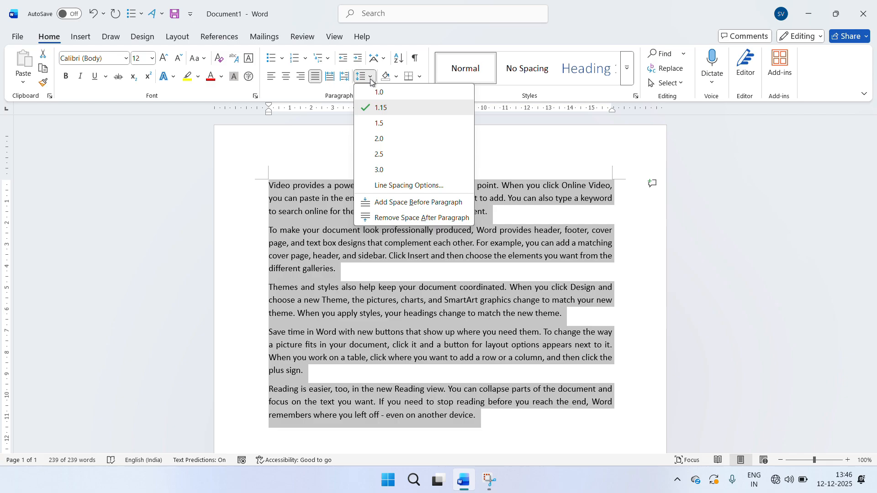
pyautogui.click(496, 135)
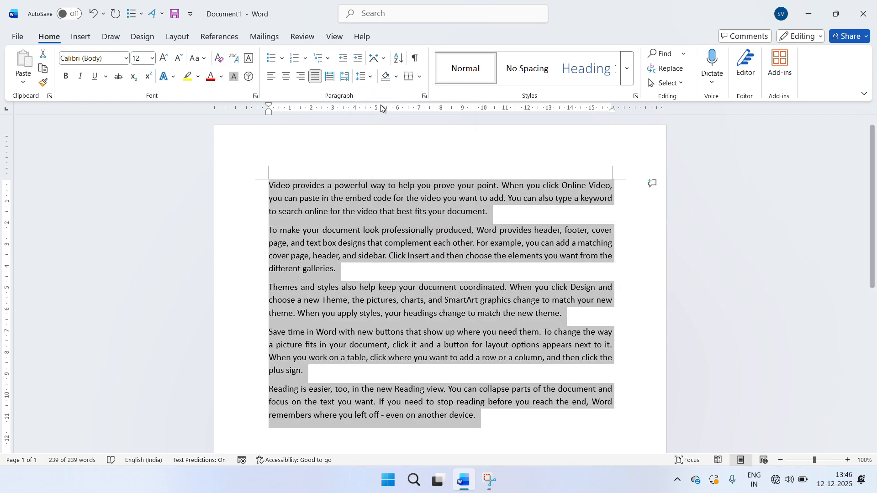
# Apply light gold theme colour shading behind all the sample paragraphs and deselect the text.
pyautogui.click(397, 77)
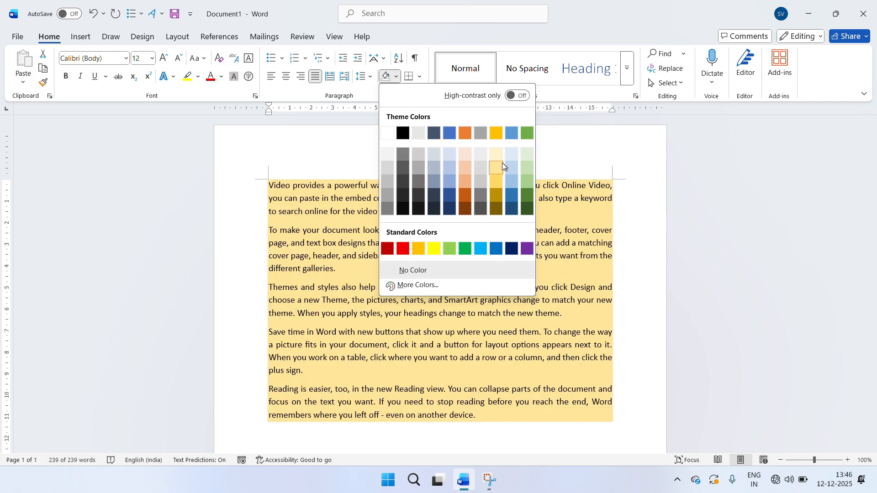
pyautogui.click(502, 164)
pyautogui.click(706, 245)
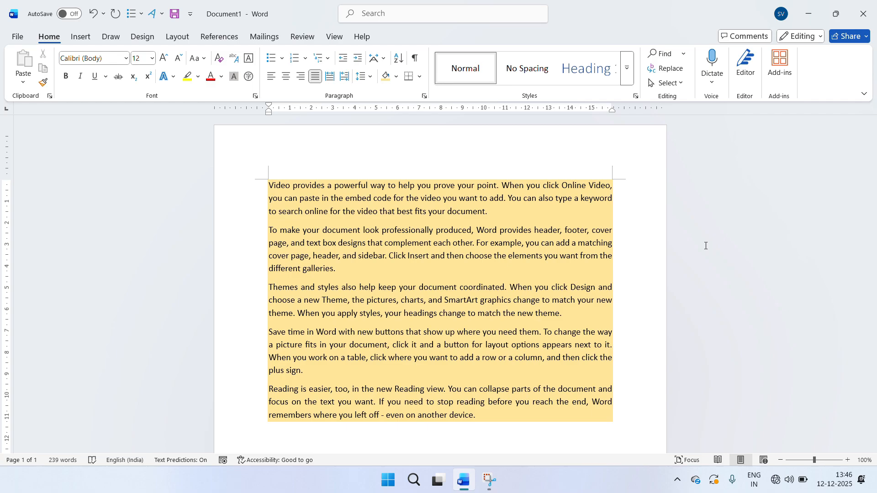
# Select all the sample paragraphs and remove their background shading by setting it to No Color.
pyautogui.hotkey('ctrl', 'a')
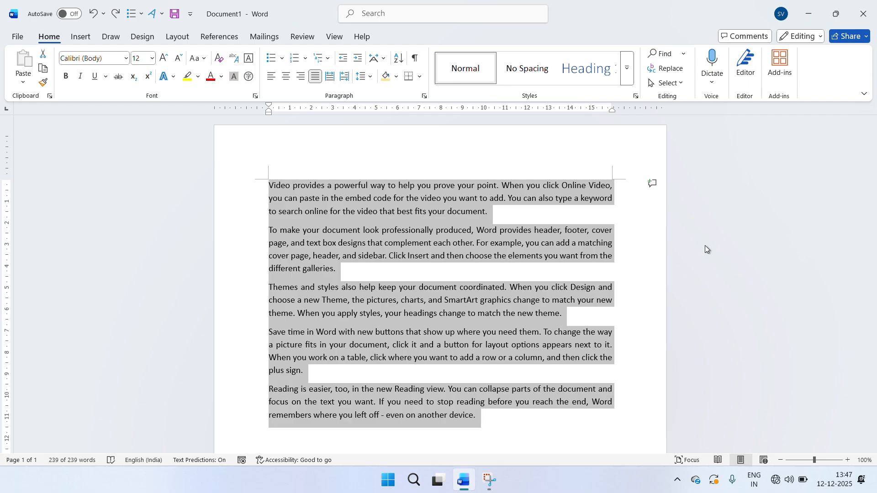
pyautogui.click(397, 76)
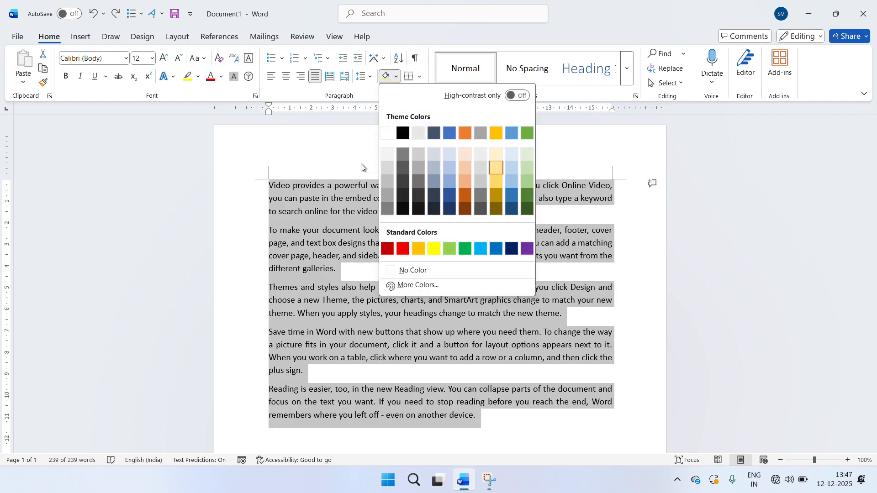
pyautogui.click(411, 272)
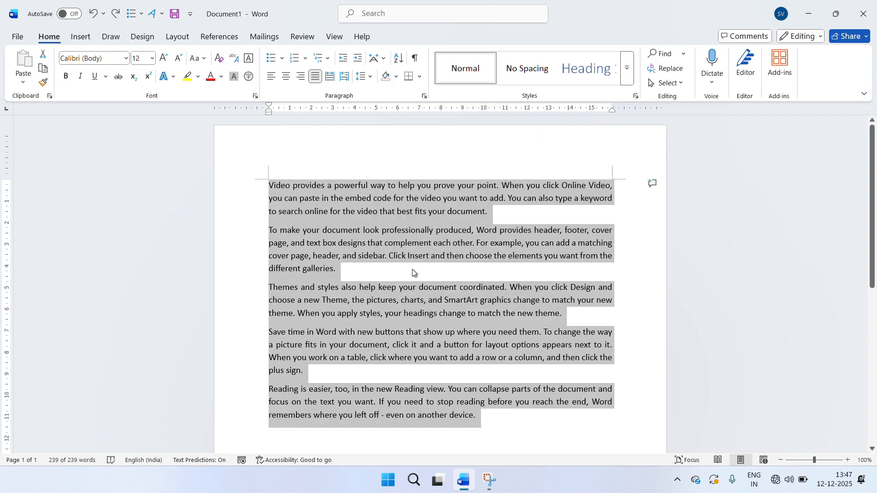
# Add a top, bottom, left and right border around the sample paragraphs, one side at a time.
pyautogui.click(421, 77)
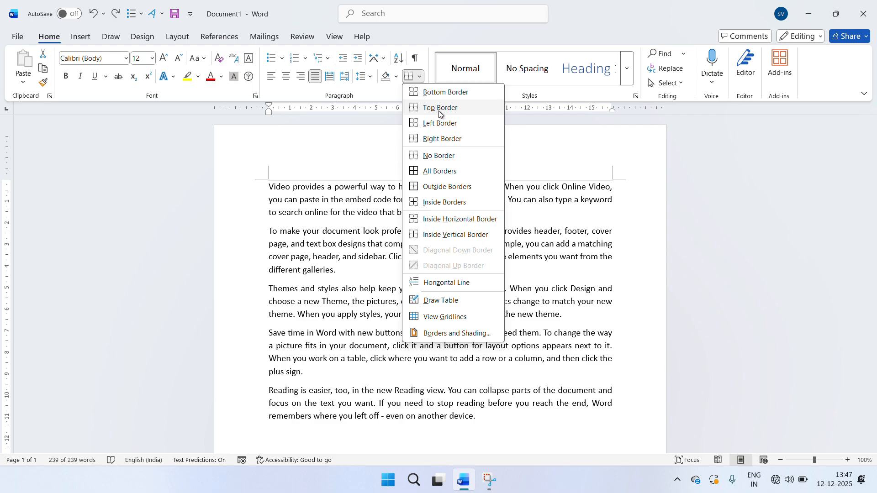
pyautogui.click(439, 112)
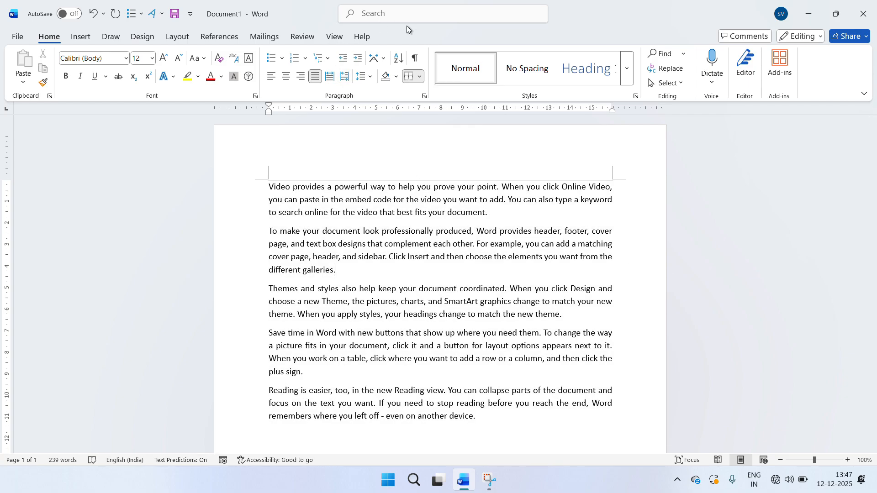
pyautogui.click(421, 78)
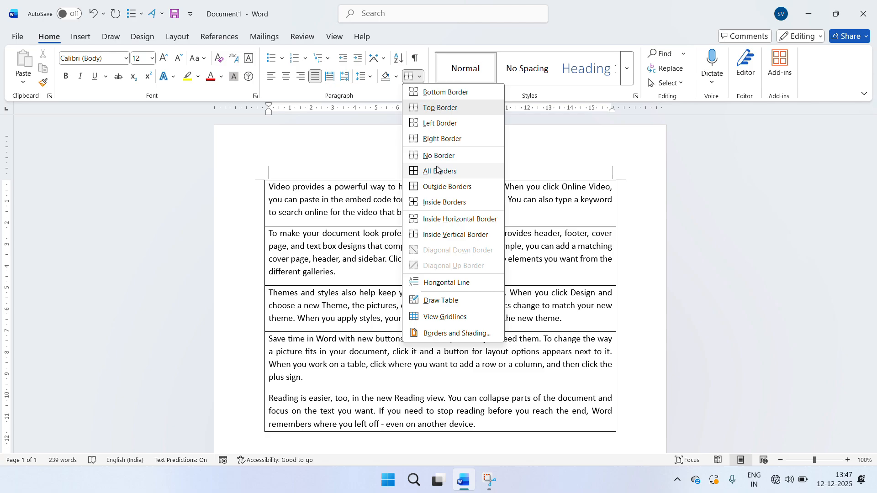
pyautogui.click(454, 93)
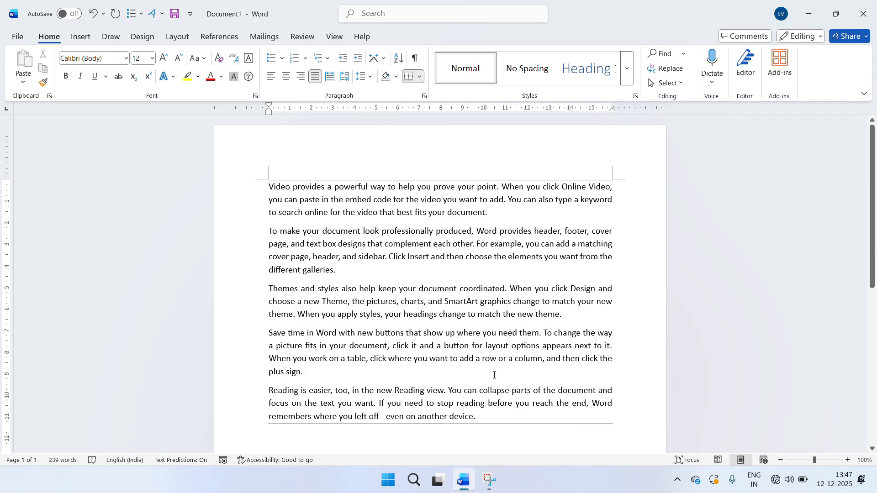
pyautogui.click(421, 78)
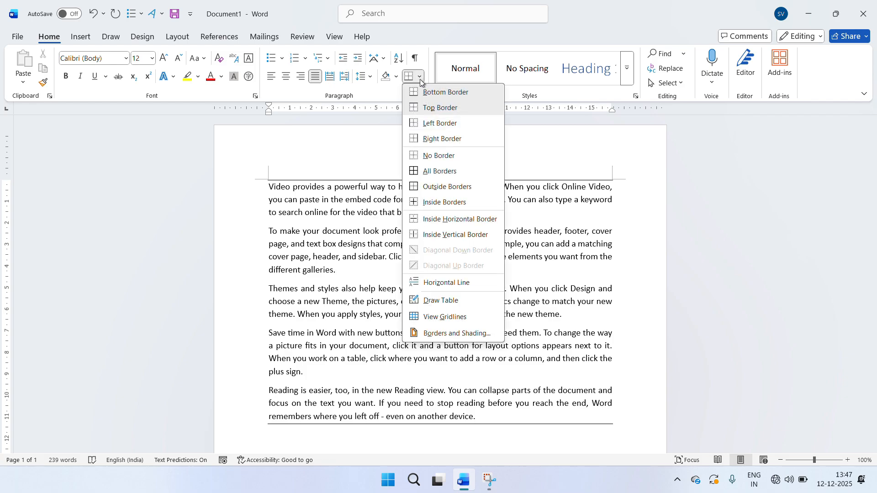
pyautogui.click(438, 123)
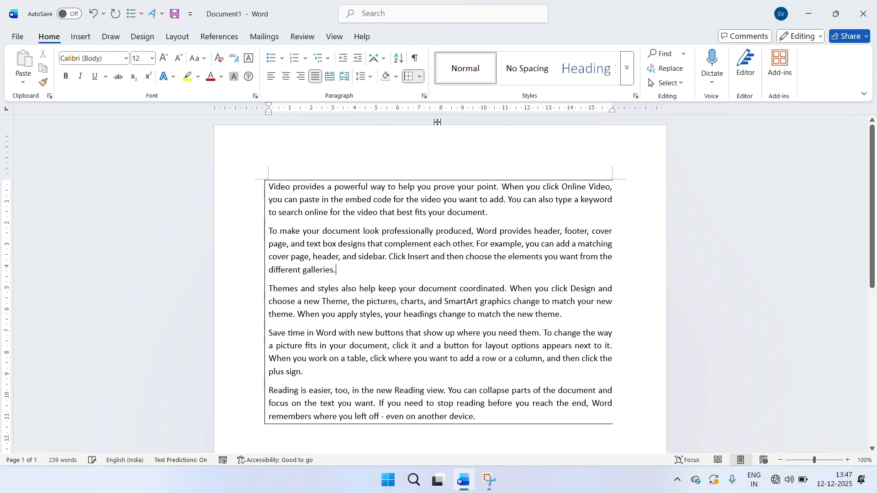
pyautogui.click(420, 78)
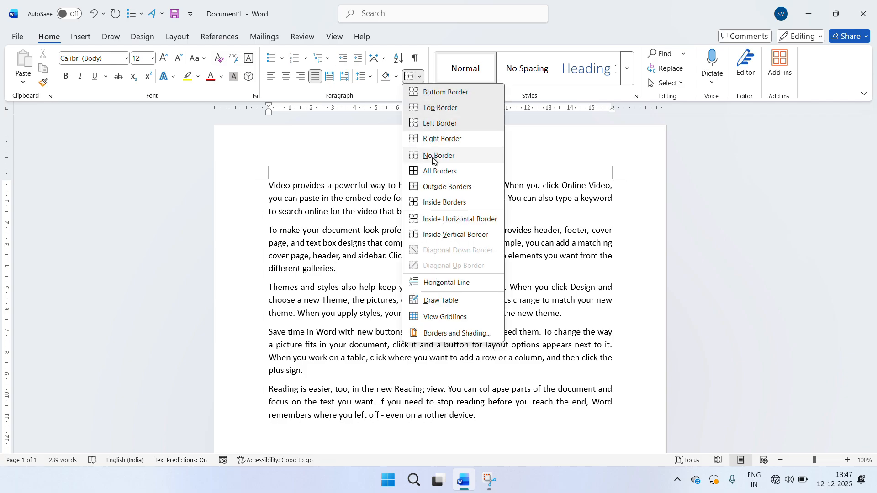
pyautogui.click(445, 139)
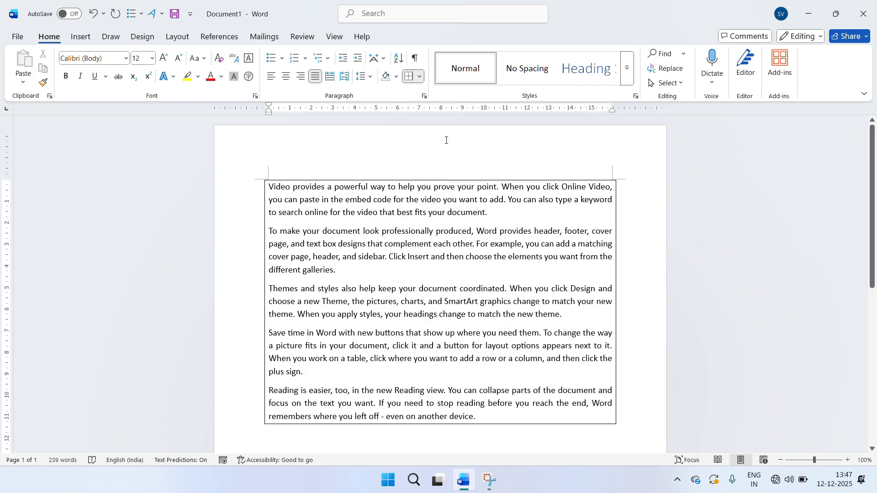
# Apply All Borders to the sample paragraphs so that lines also separate them from each other.
pyautogui.click(419, 77)
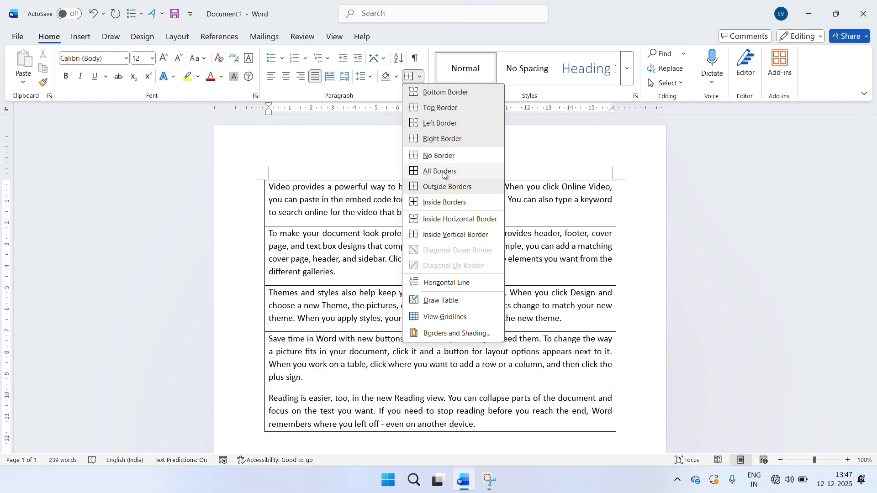
pyautogui.click(442, 172)
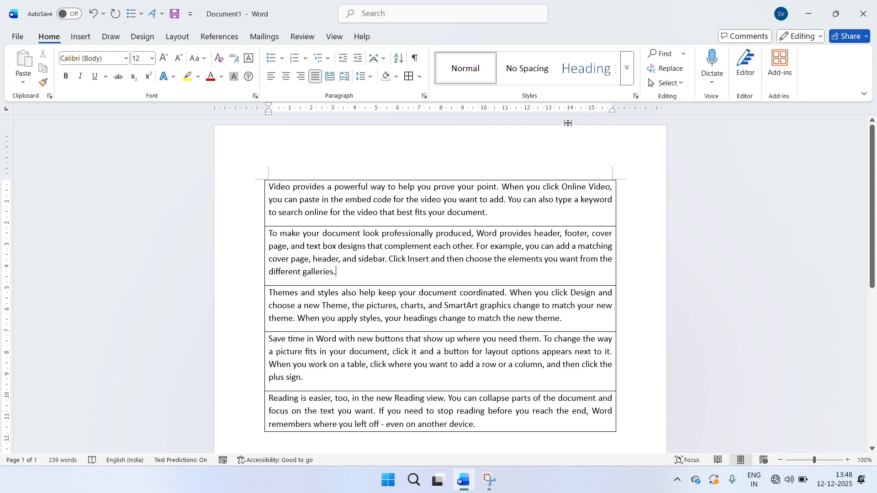
# Remove every border from the sample paragraphs with No Border and undo that removal.
pyautogui.click(419, 78)
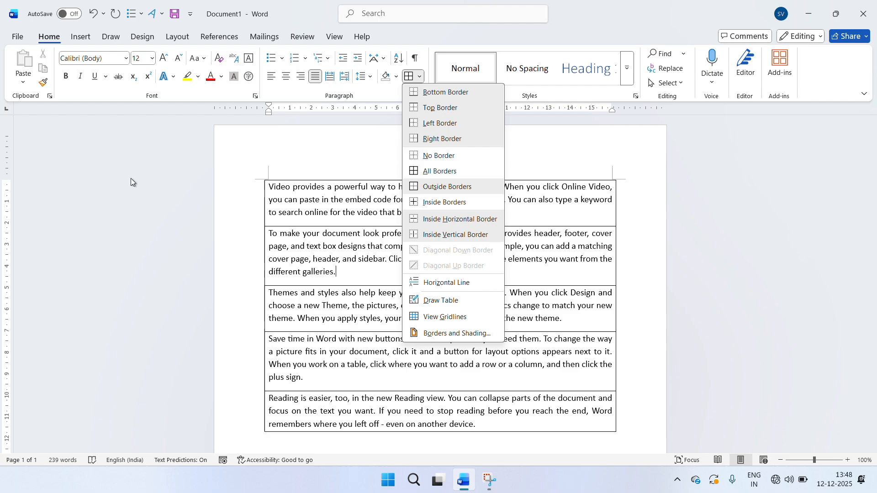
pyautogui.click(442, 157)
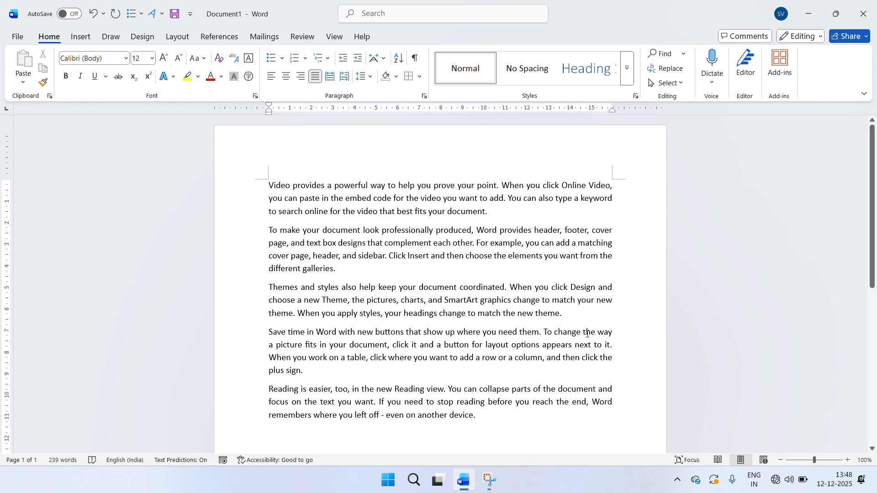
pyautogui.hotkey('ctrl', 'z')
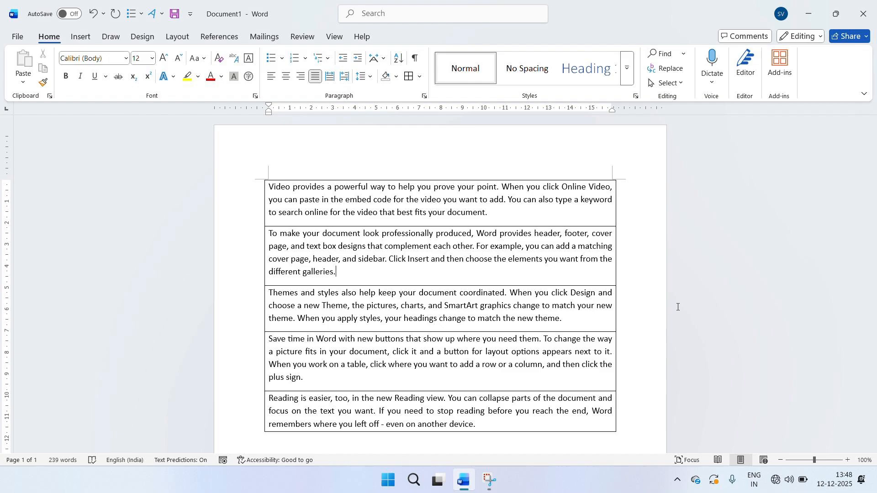